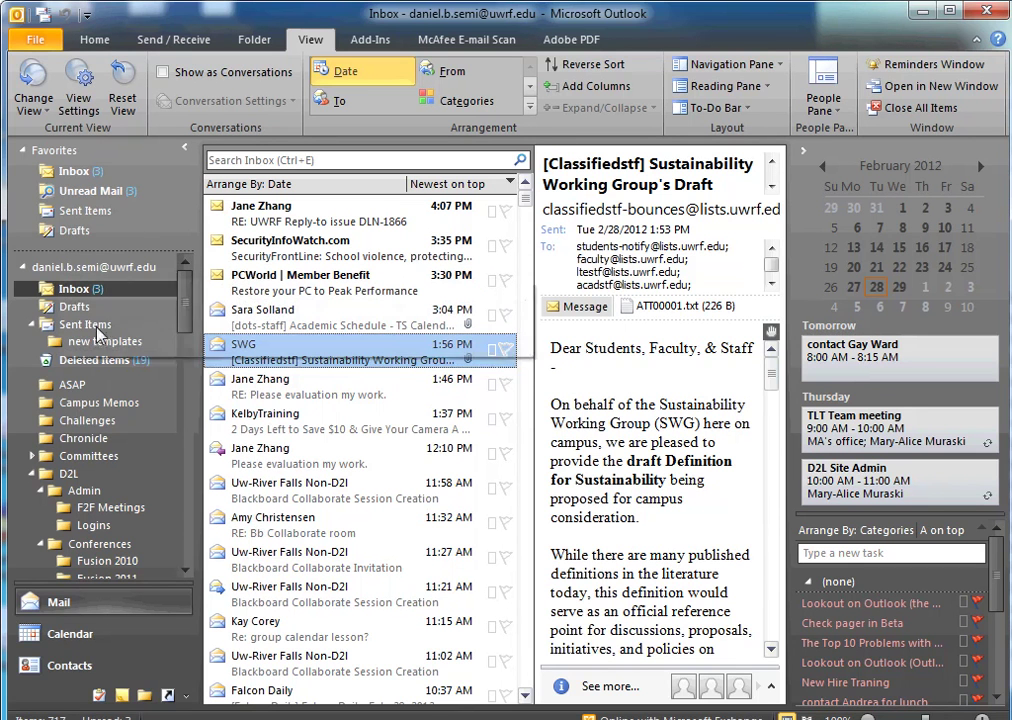
Minimize the Navigation Pane and To-Do Bar, then drag the splitter right to show all inbox columns
left_click_drag(98, 331, 108, 299)
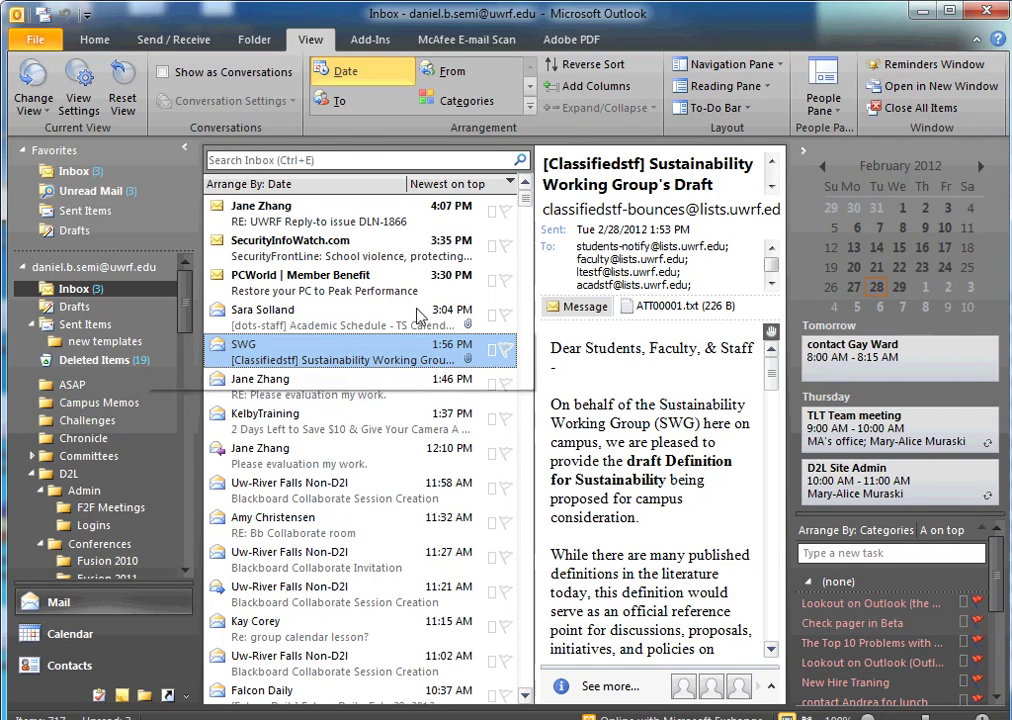
mouse_move(419, 316)
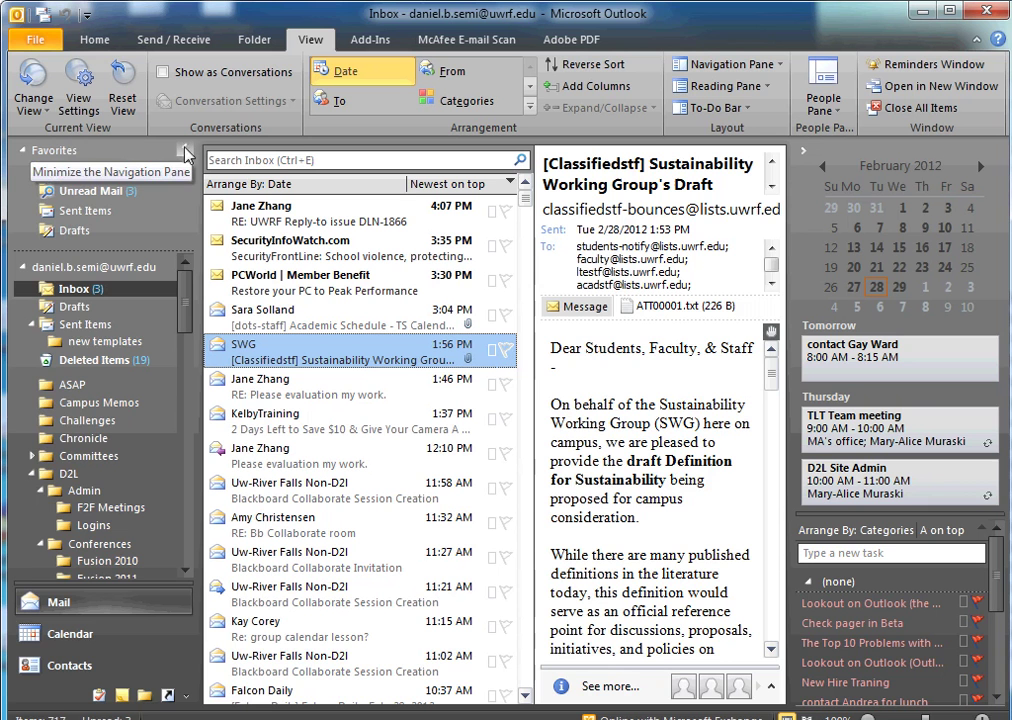
left_click(185, 152)
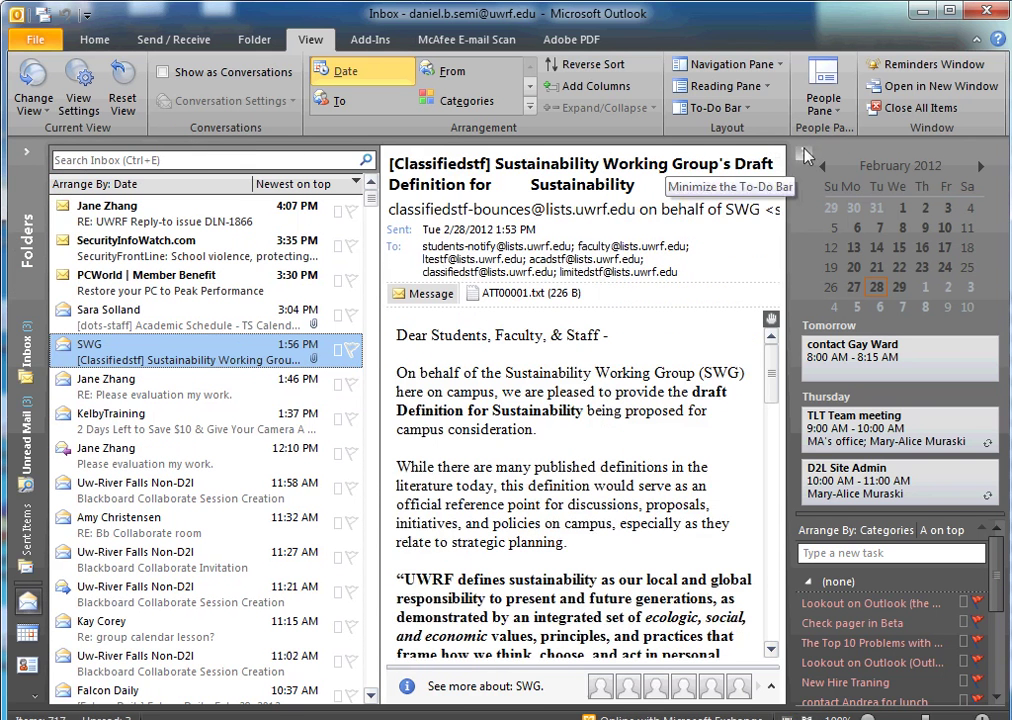
left_click(804, 156)
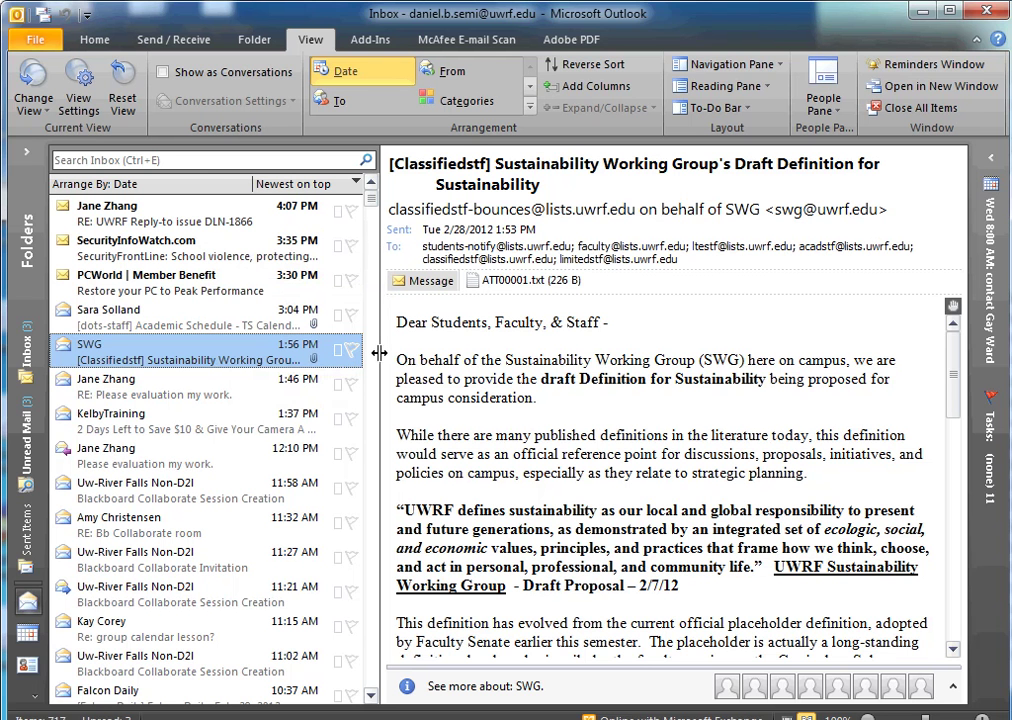
left_click_drag(379, 352, 773, 381)
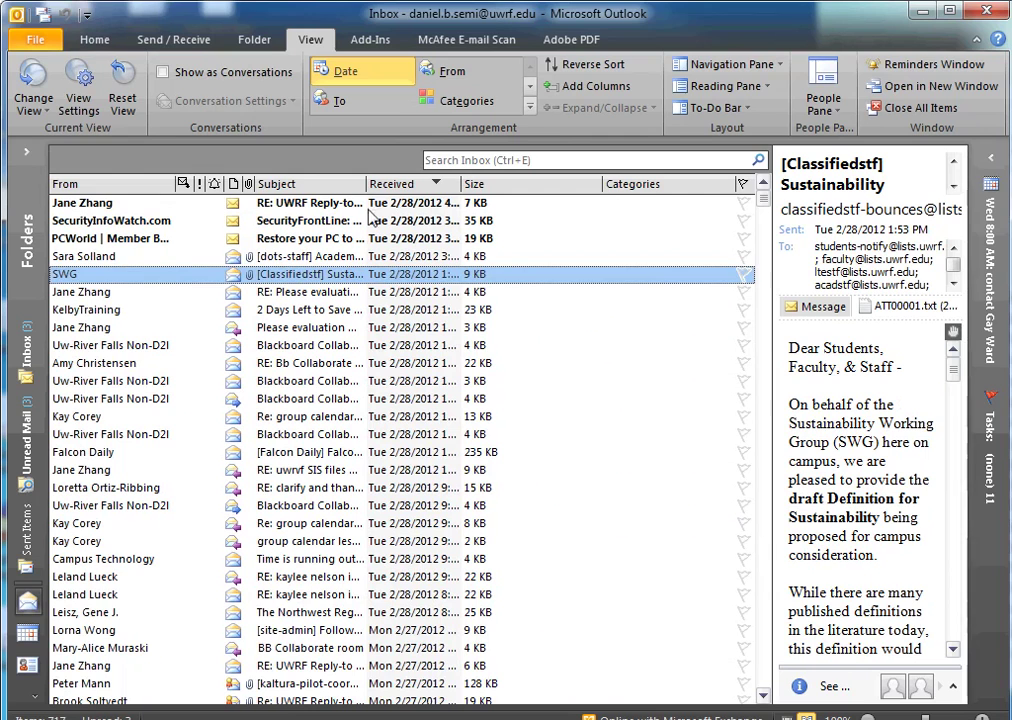
Open and close the SWG message, then expand the Navigation Pane beside the message list
double_click(116, 276)
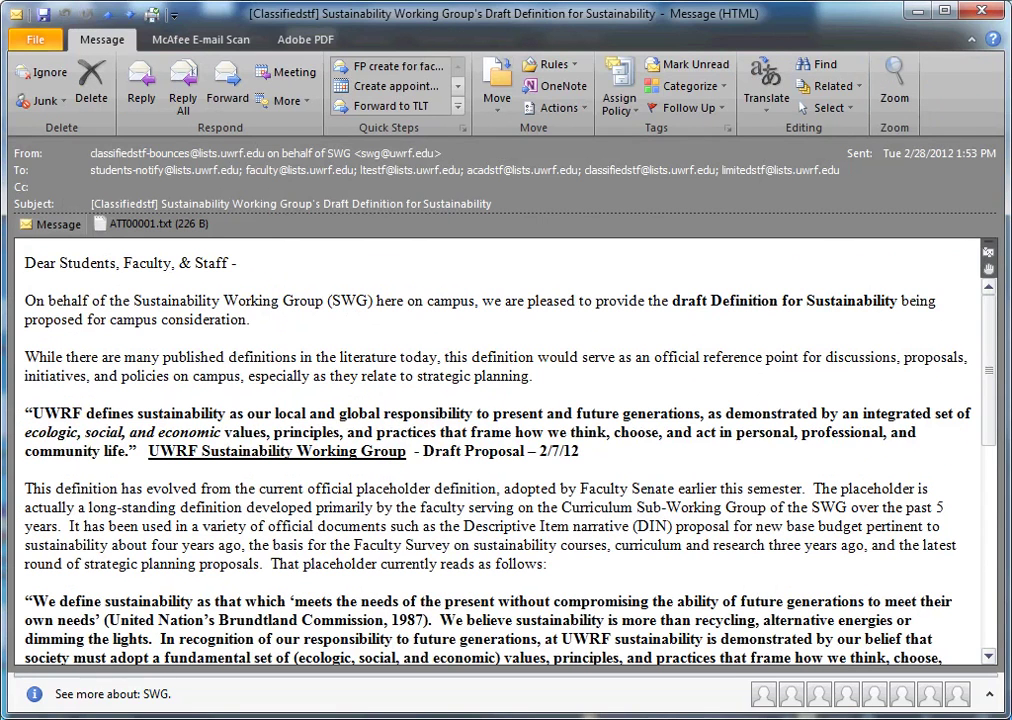
left_click(982, 13)
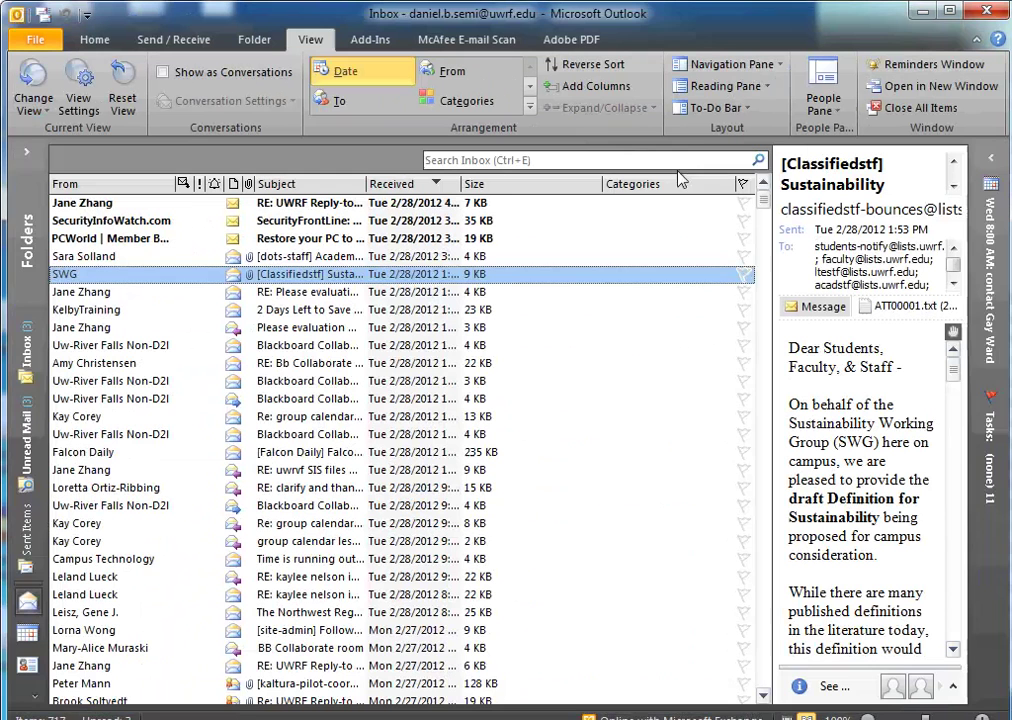
left_click(27, 157)
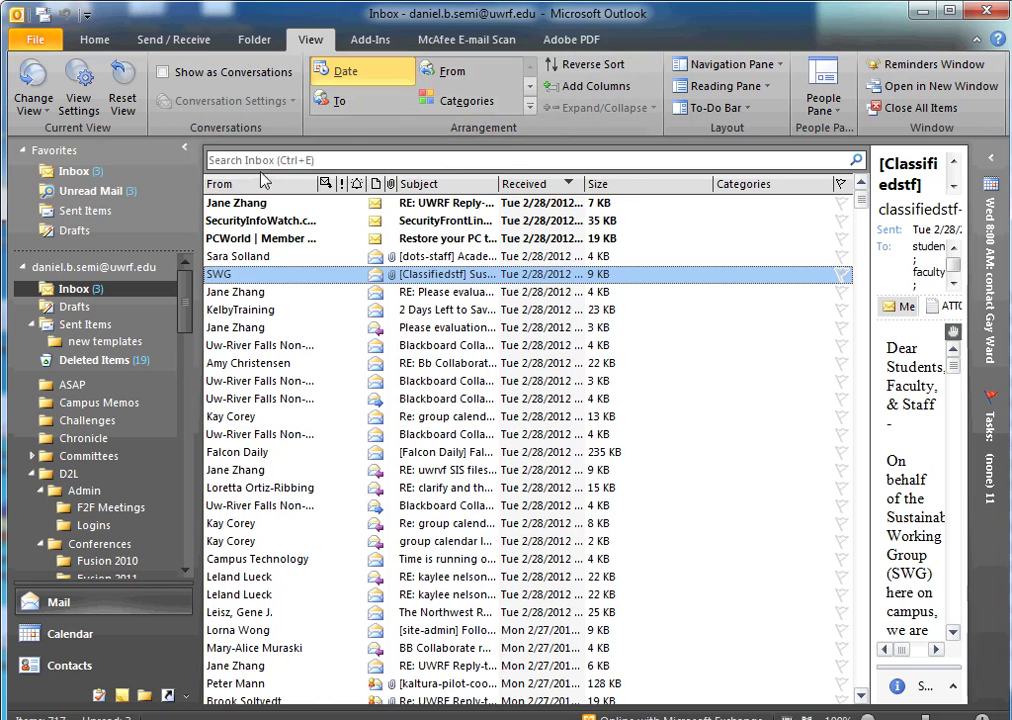
Arrange the inbox by From, toggle Reverse Sort twice, then sort senders Z to A
left_click(450, 78)
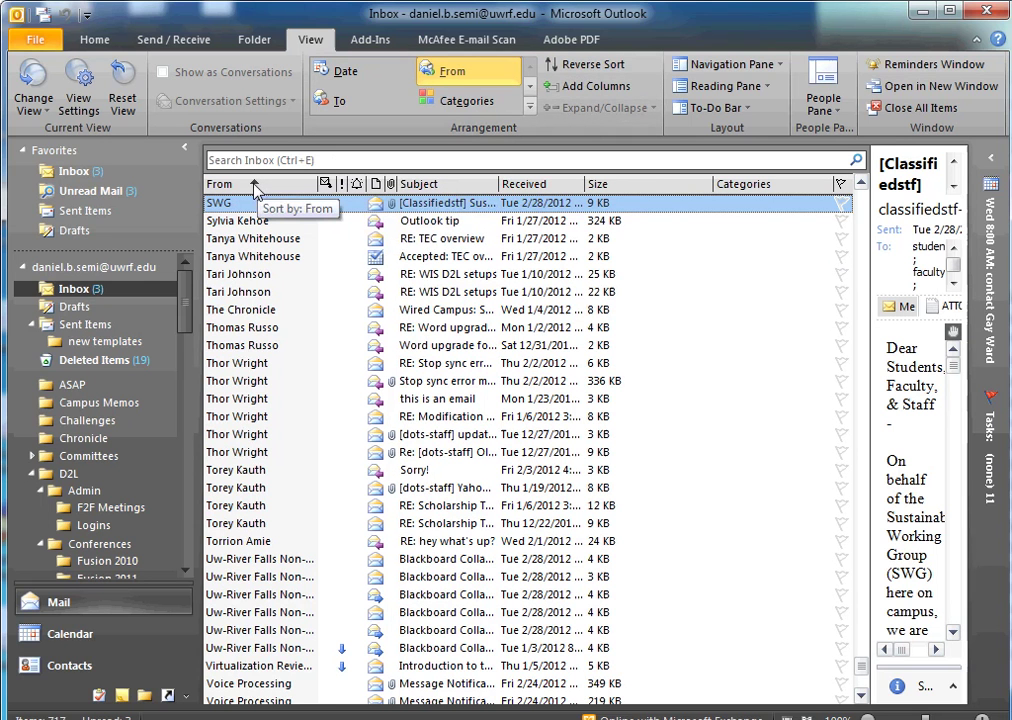
left_click(590, 65)
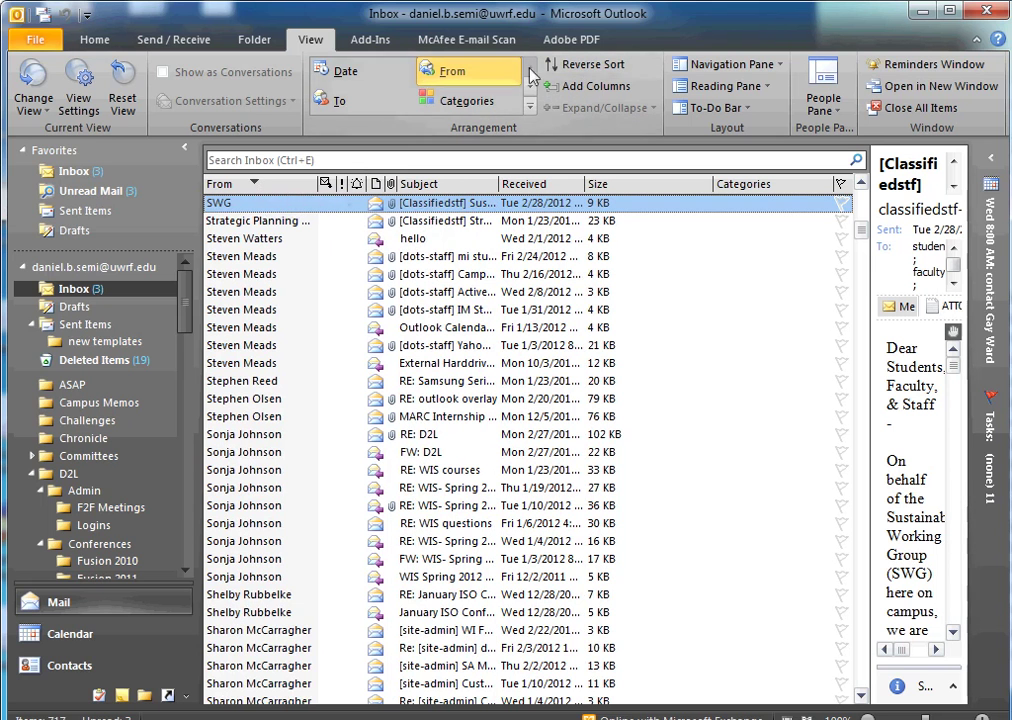
left_click(590, 64)
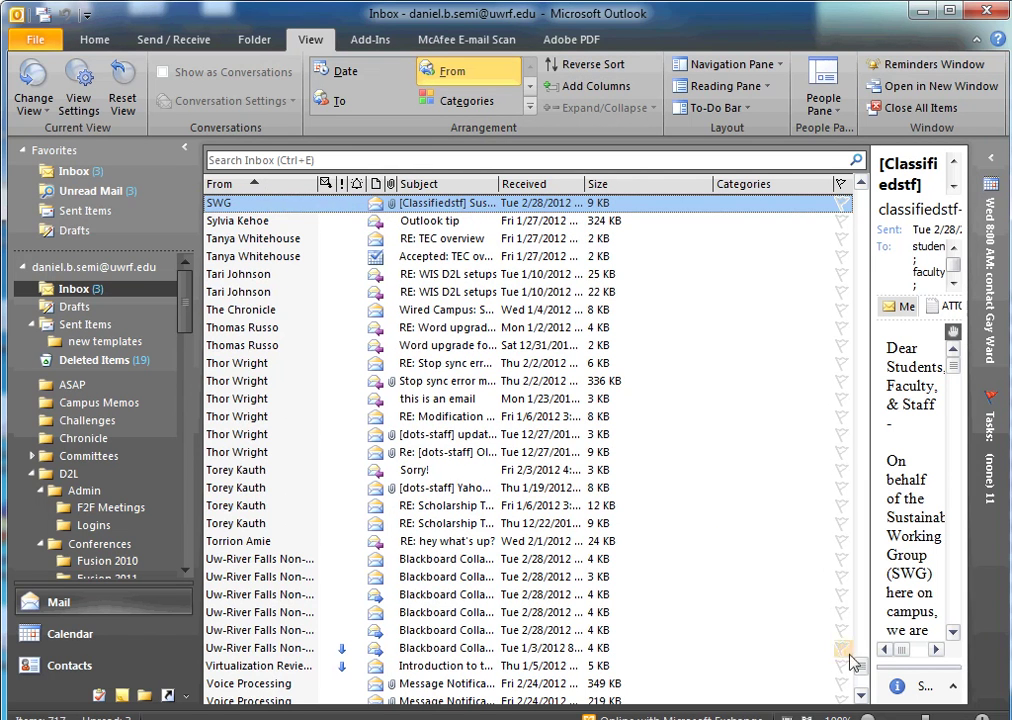
left_click_drag(865, 653, 855, 206)
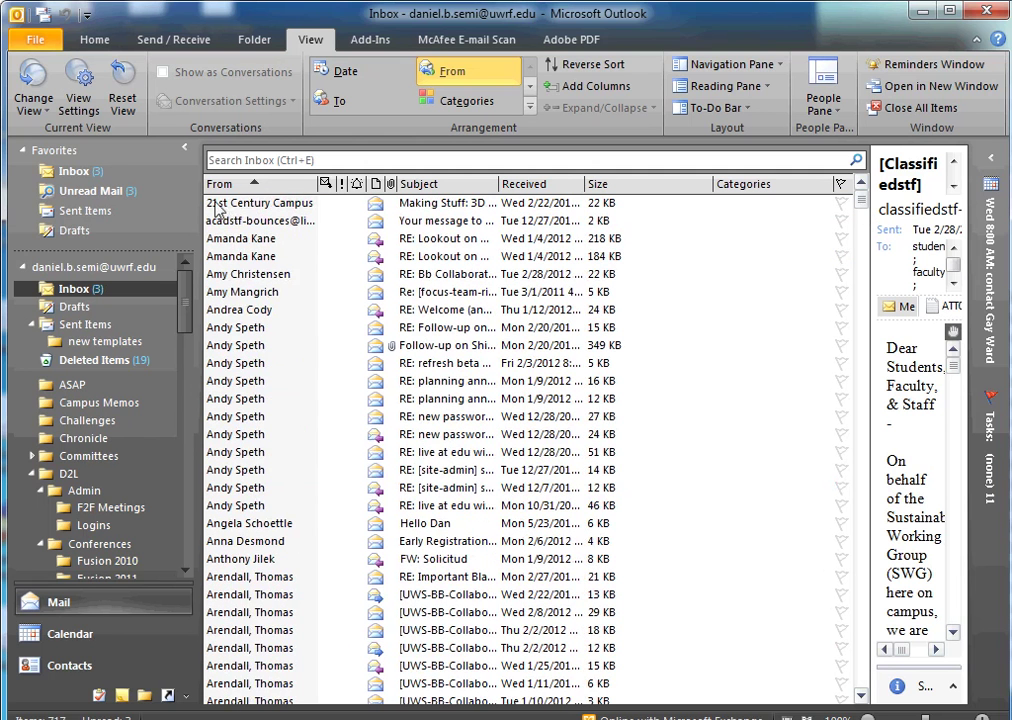
left_click(252, 185)
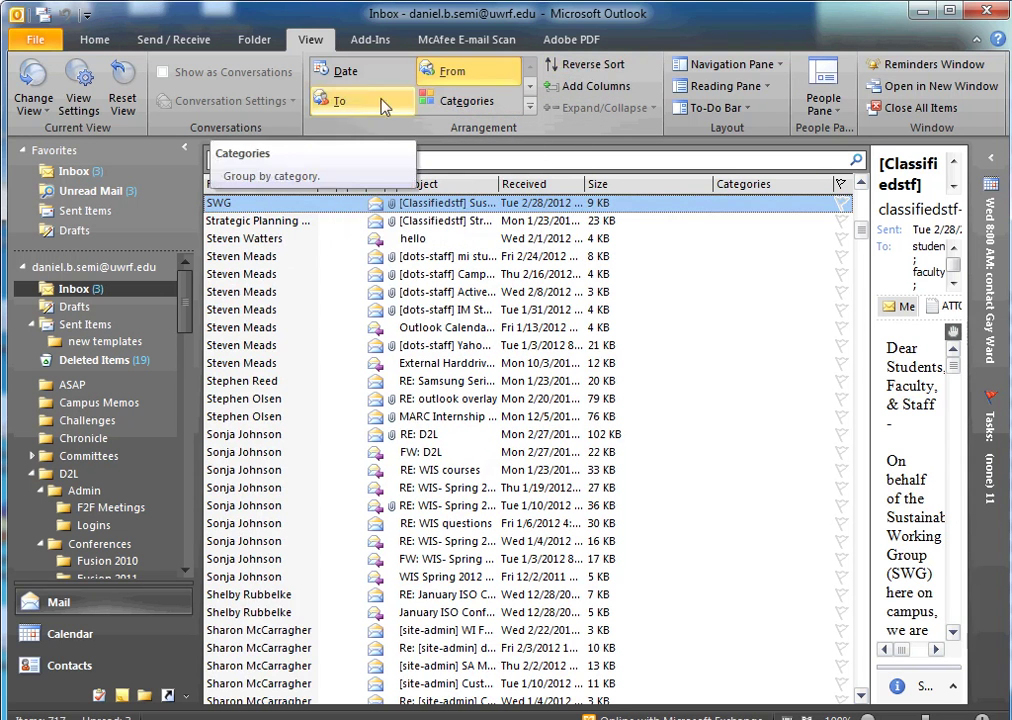
Arrange the inbox by Date, then by Size, and finally by Attachments
left_click(343, 72)
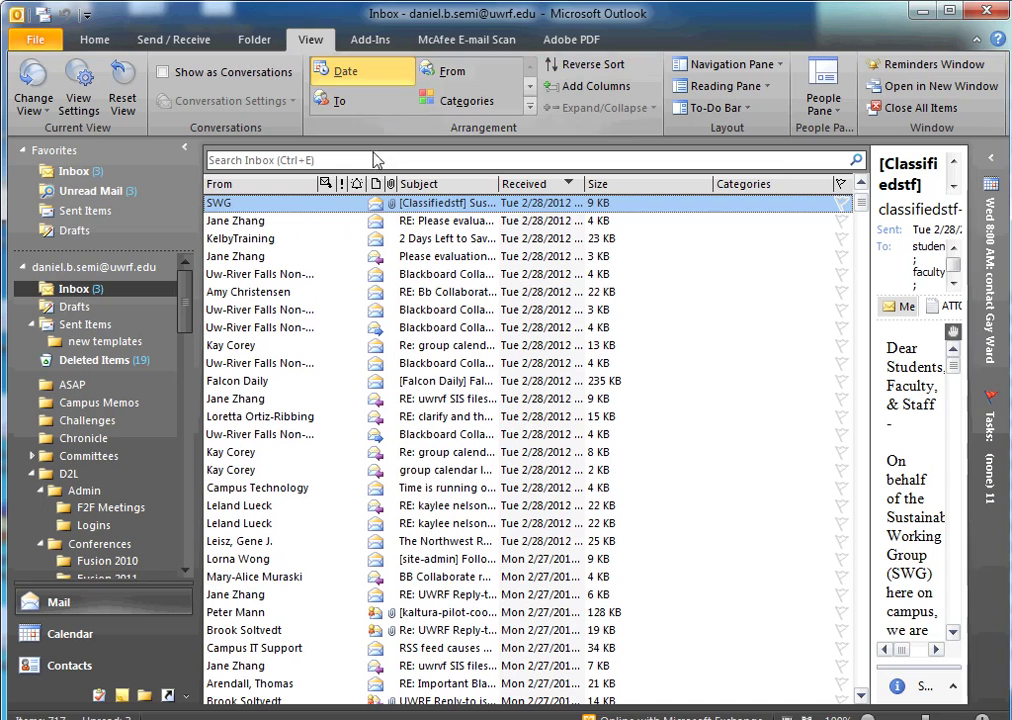
left_click(530, 90)
left_click(530, 90)
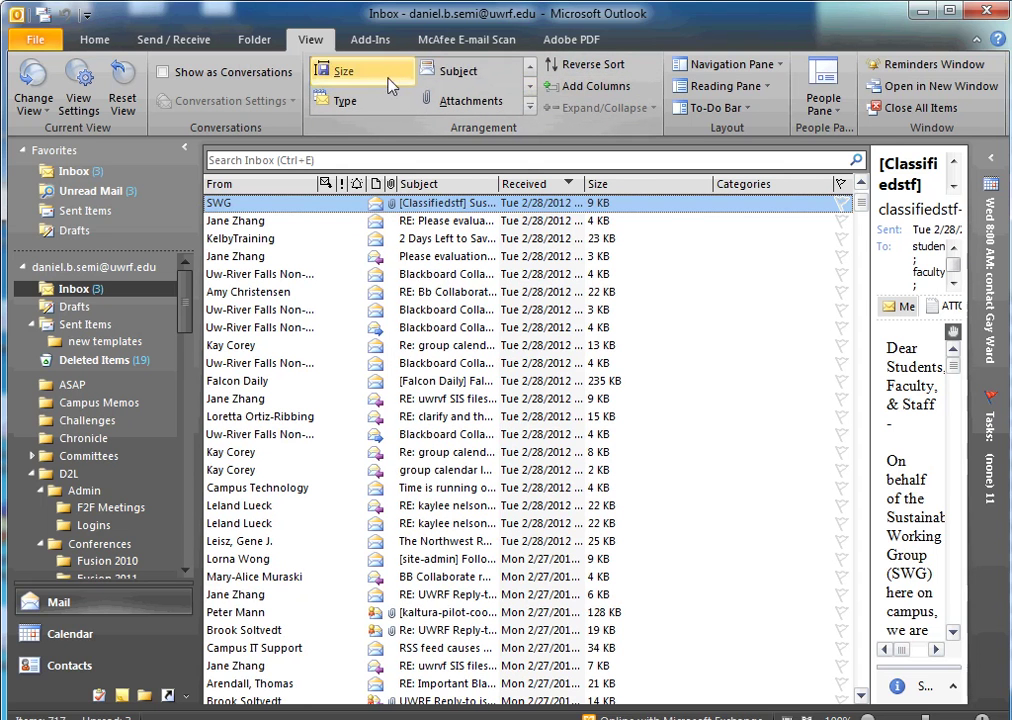
left_click(352, 75)
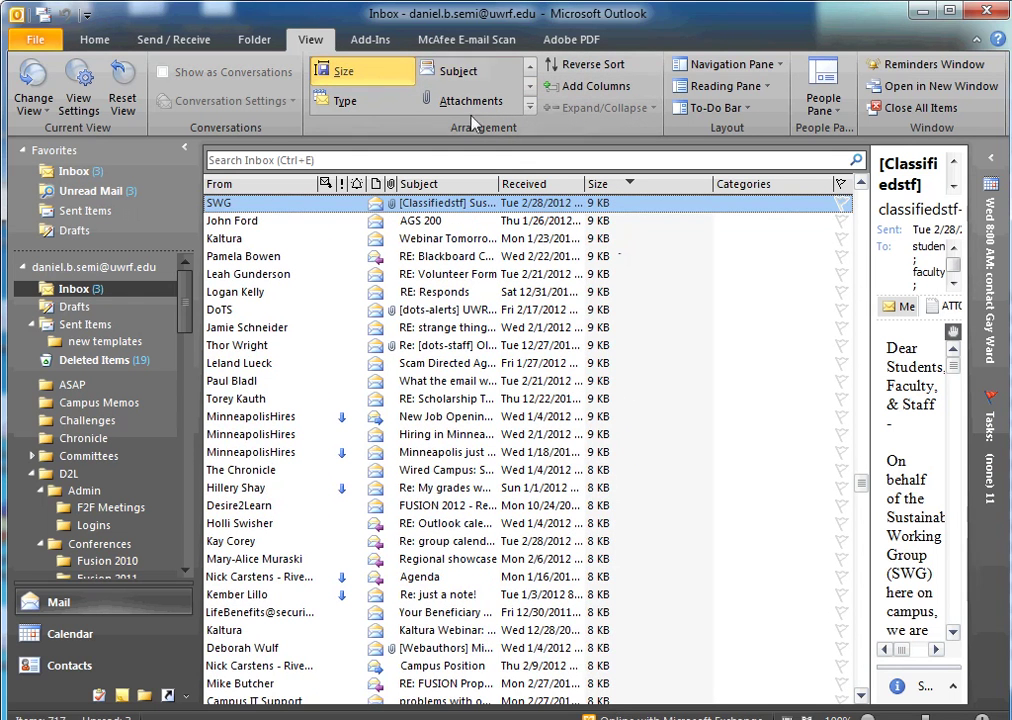
left_click(529, 87)
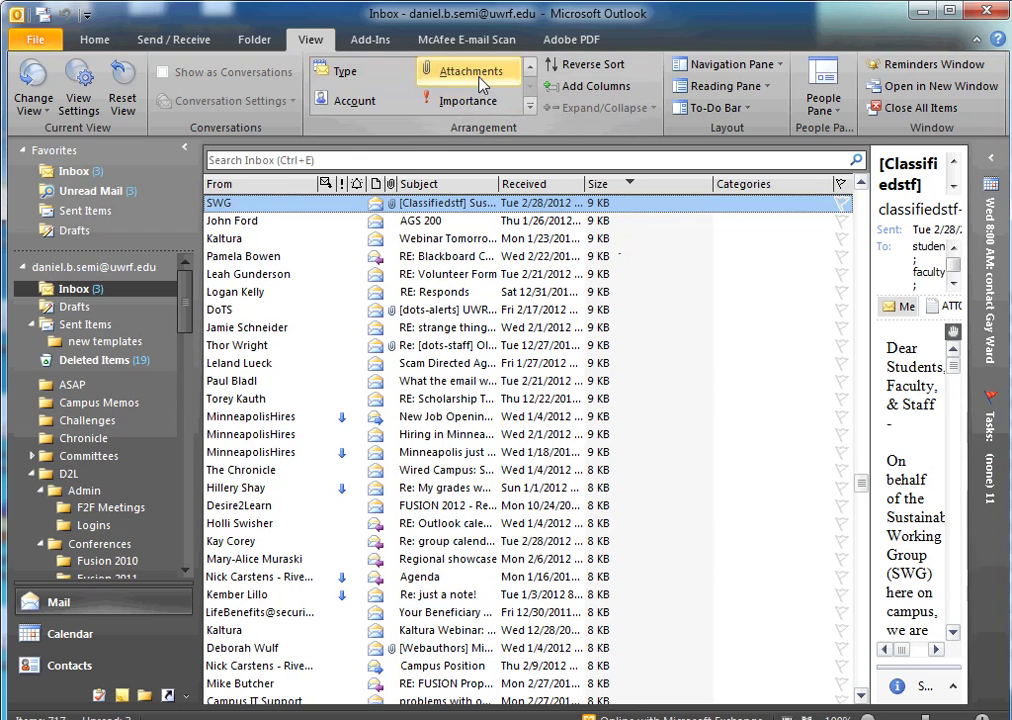
left_click(482, 82)
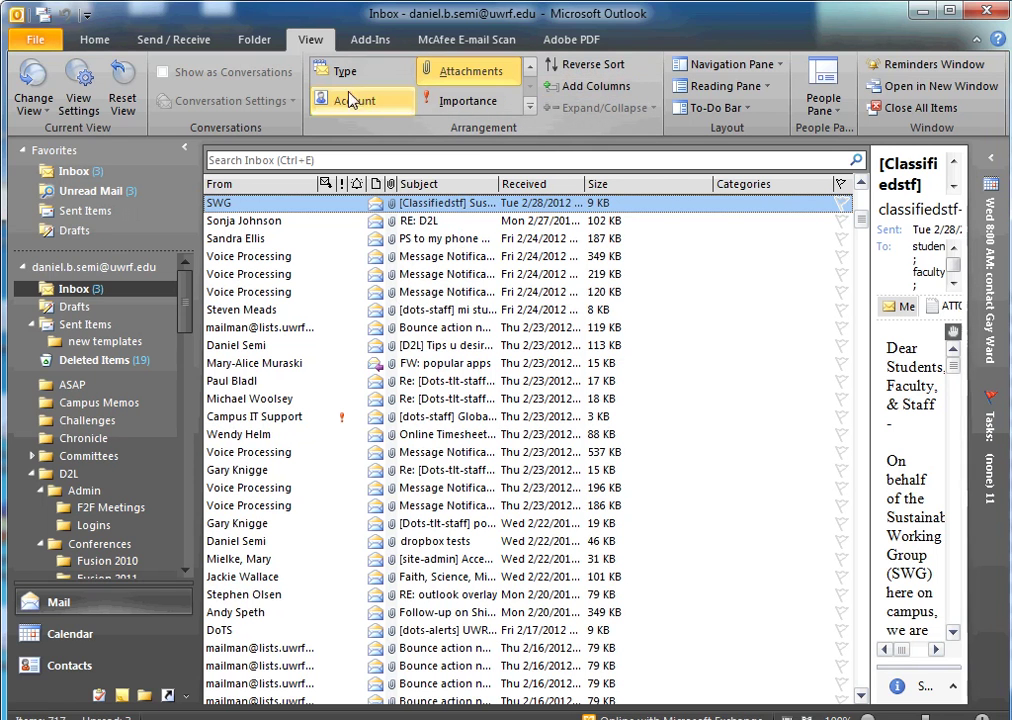
left_click(590, 88)
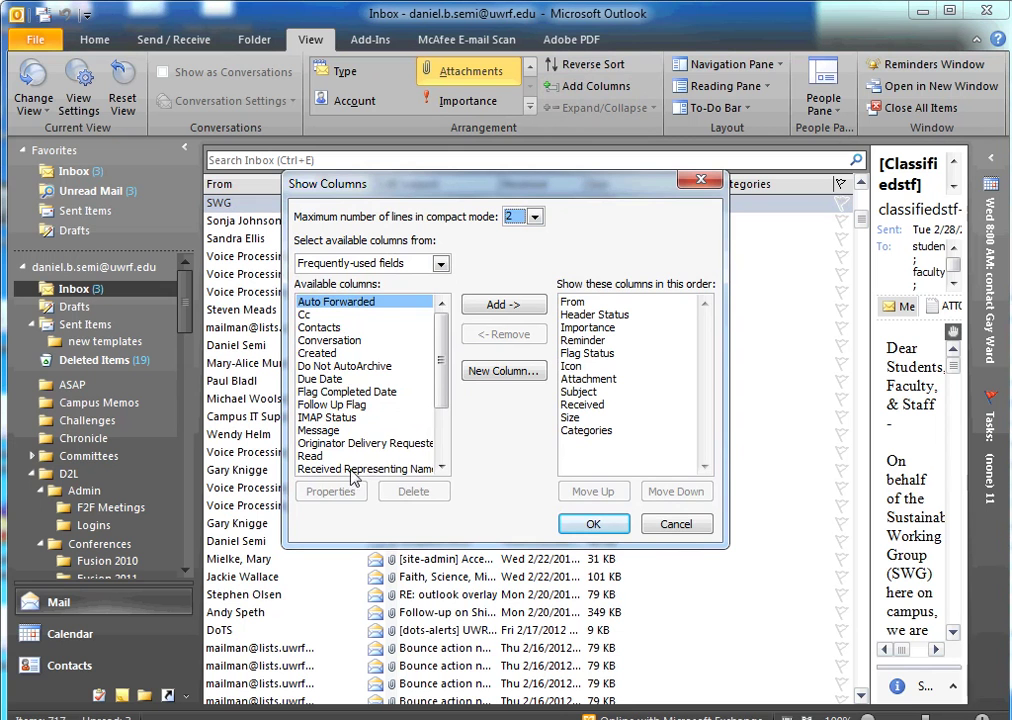
left_click_drag(445, 390, 452, 458)
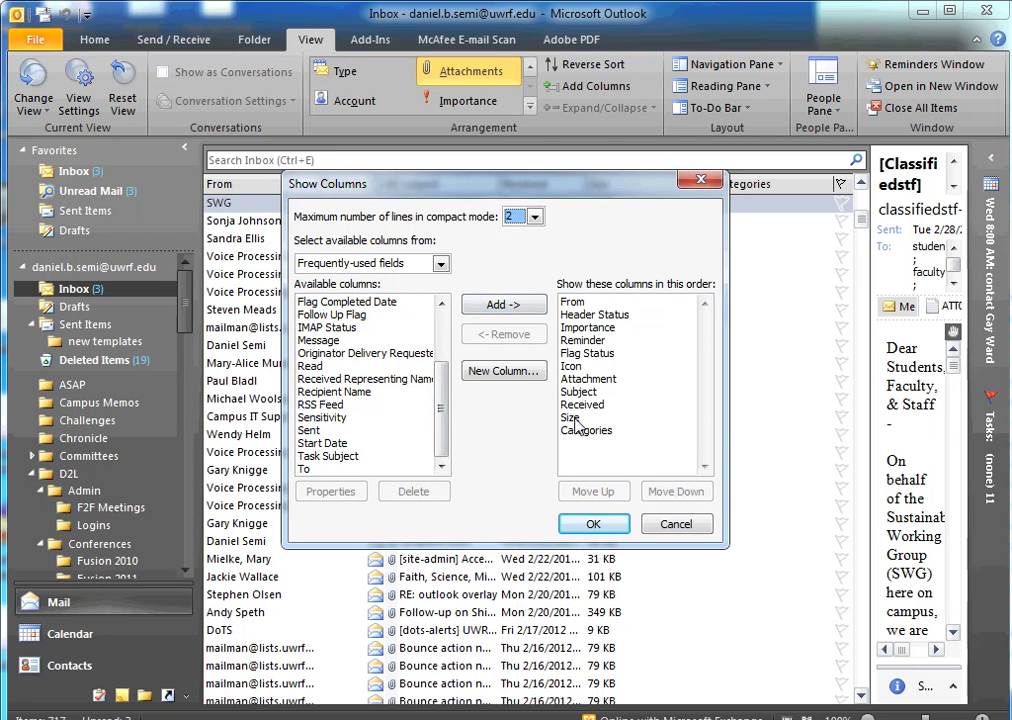
left_click(322, 342)
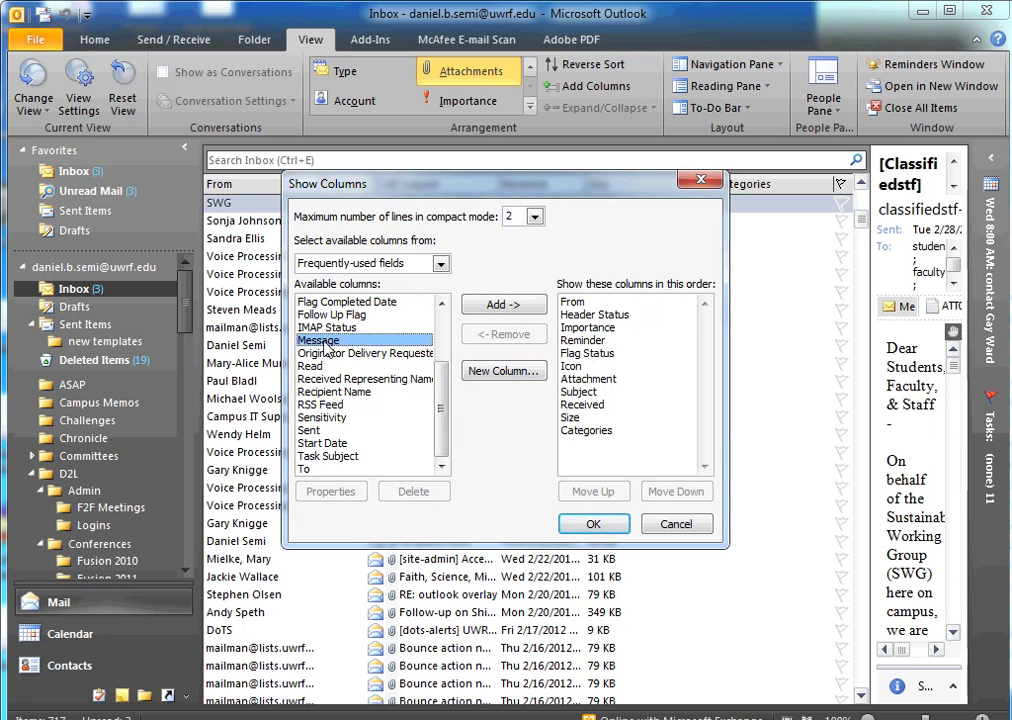
left_click(505, 307)
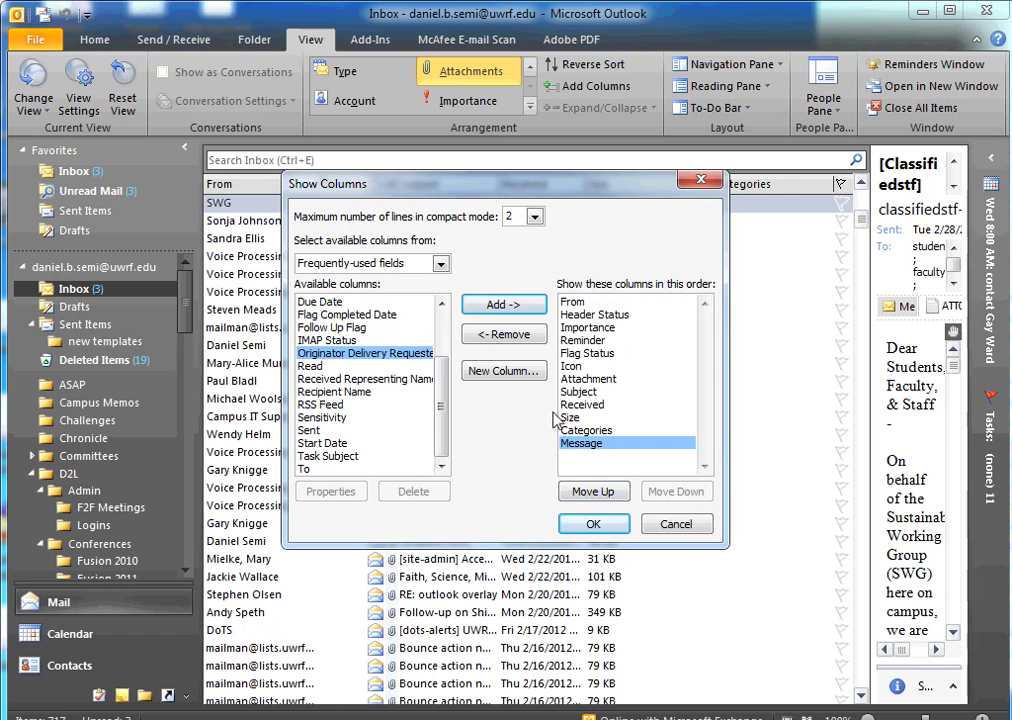
left_click(590, 315)
left_click(662, 496)
left_click(662, 496)
left_click(662, 496)
left_click(662, 496)
left_click(662, 496)
left_click(662, 496)
left_click(662, 496)
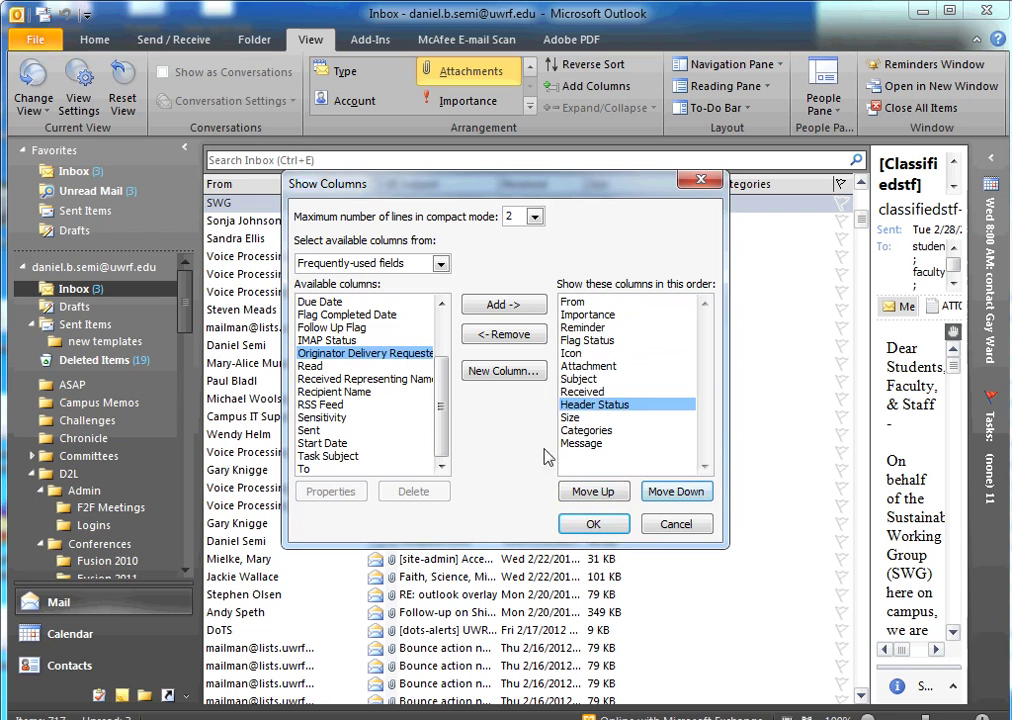
left_click(671, 526)
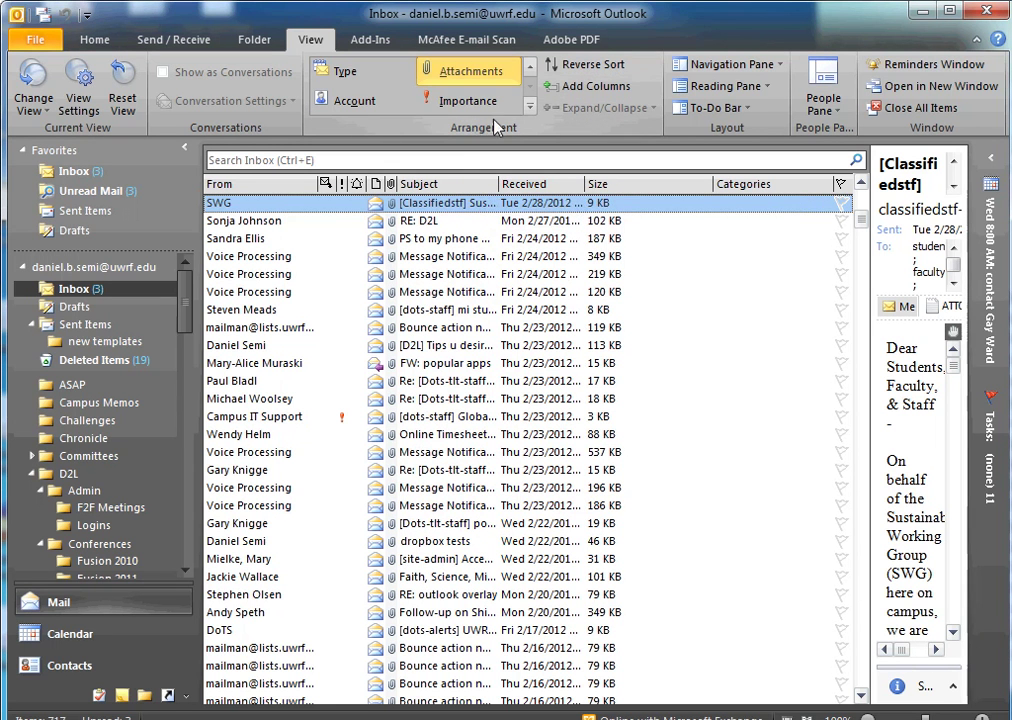
Minimize the Navigation Pane and To-Do Bar, widen the message list, and arrange by Date, newest first
left_click(529, 64)
left_click(529, 64)
left_click(529, 64)
left_click(529, 64)
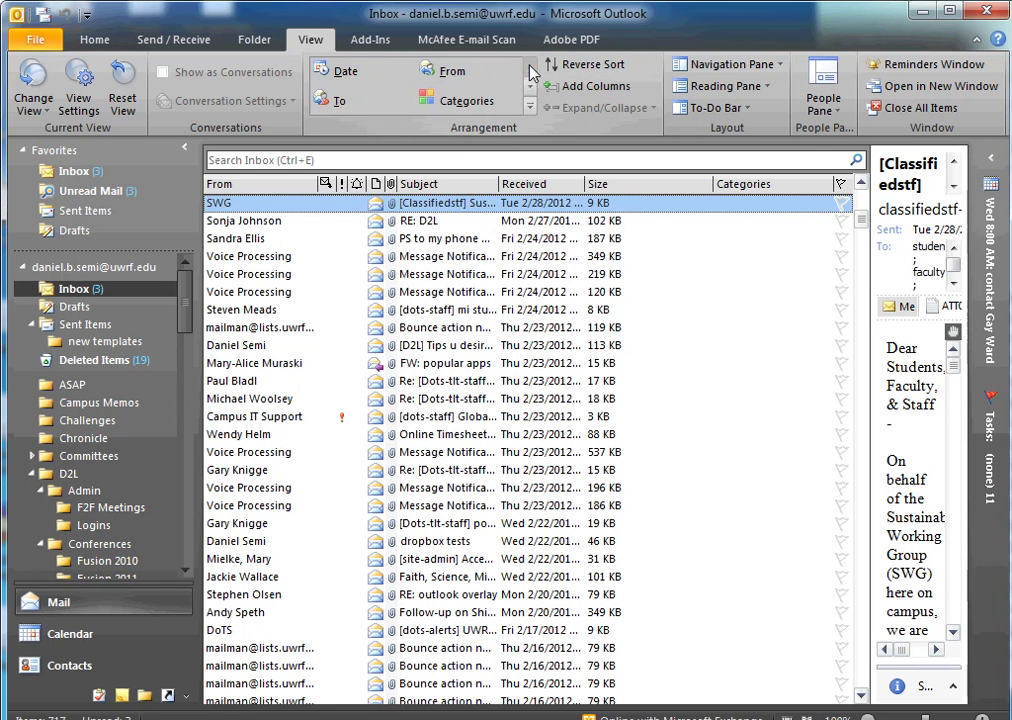
left_click(186, 150)
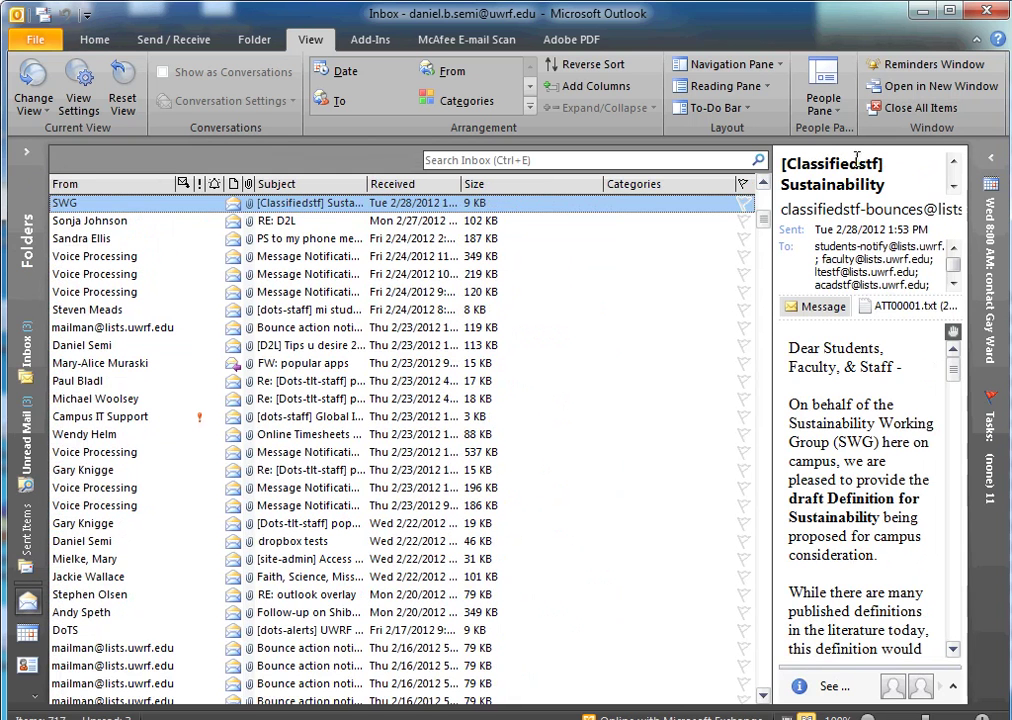
left_click(990, 157)
left_click(802, 151)
left_click_drag(774, 323, 868, 322)
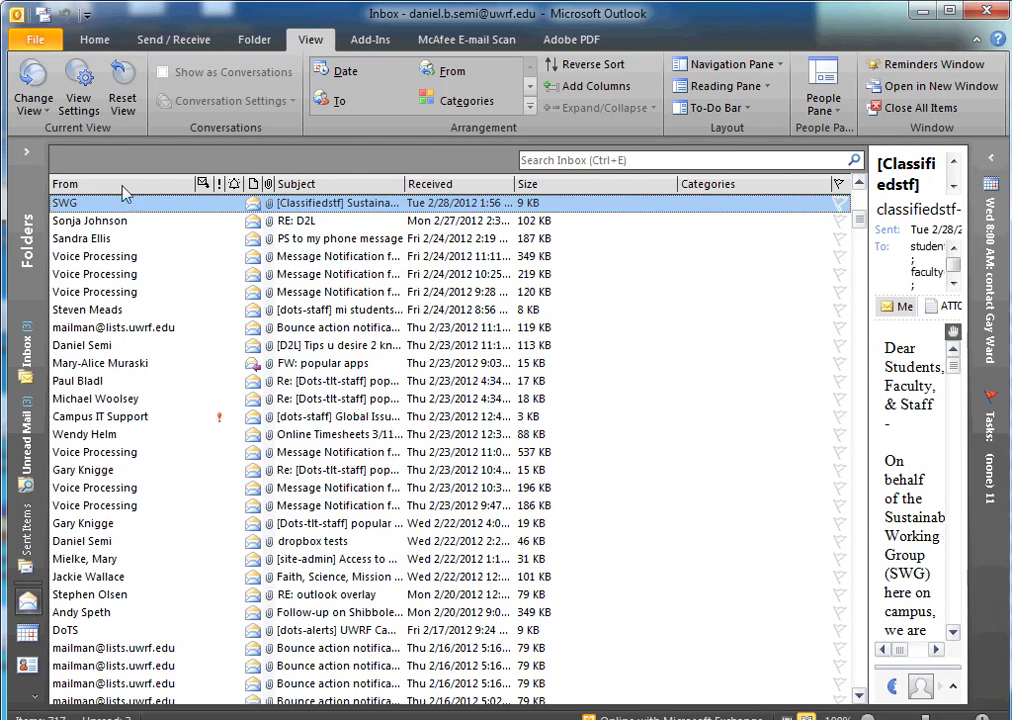
left_click(340, 71)
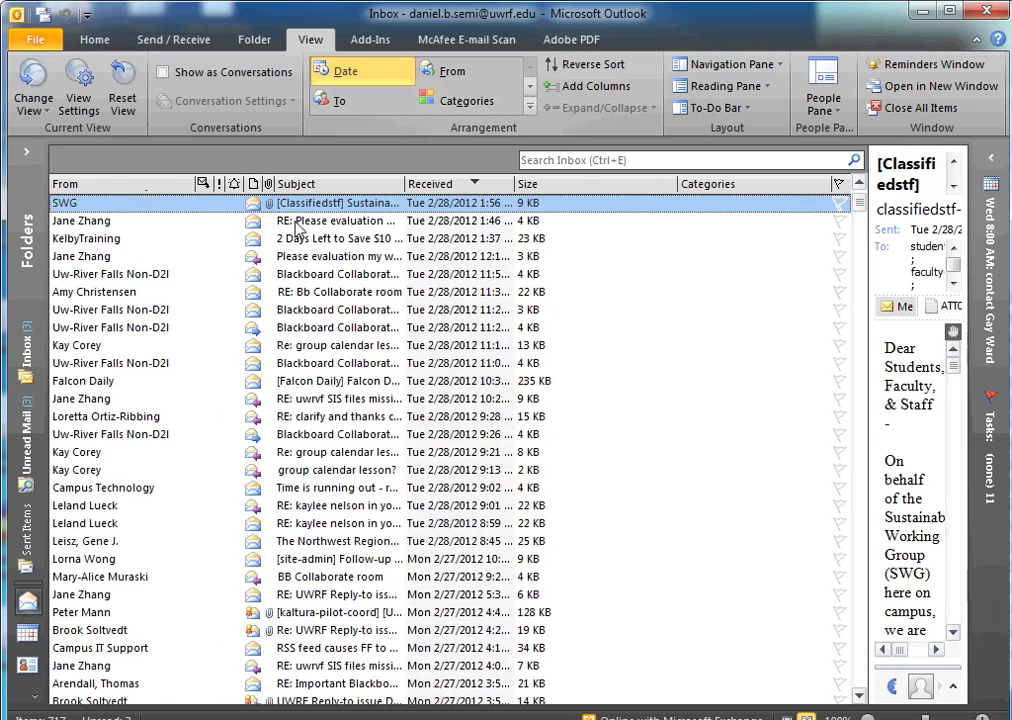